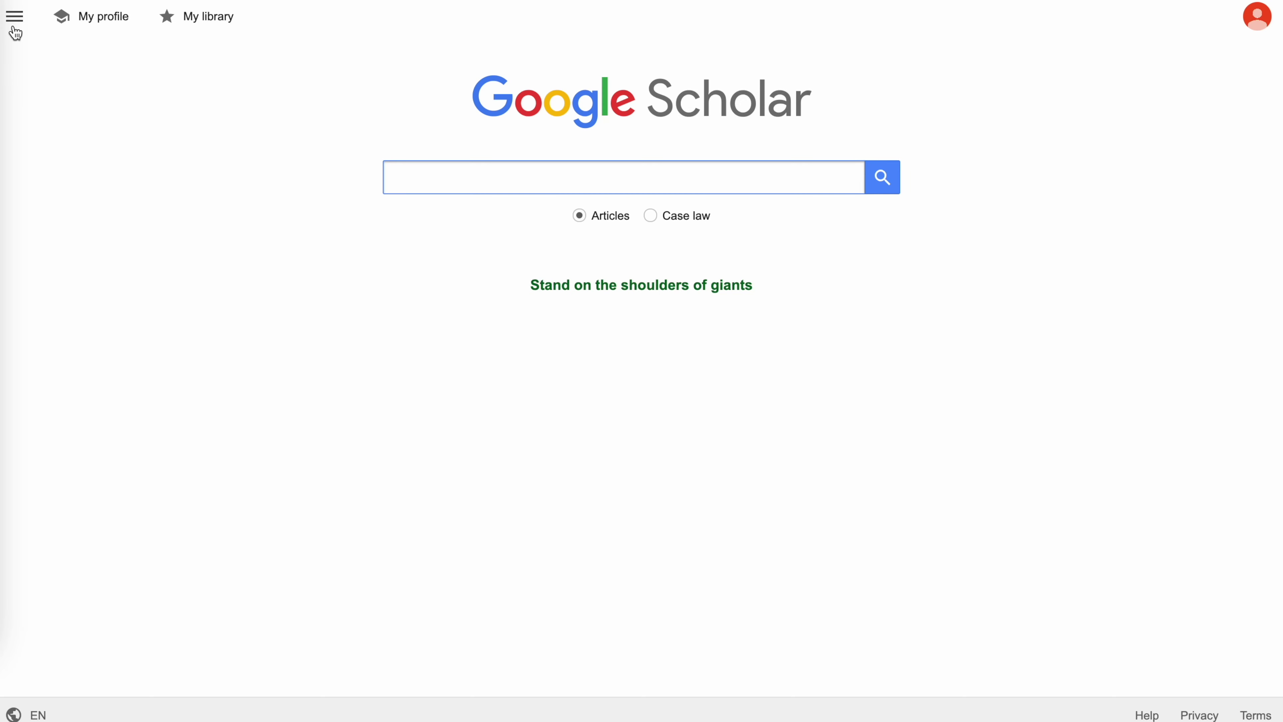
Create a Google Scholar alert for new results on 'open borders'
left_click(14, 16)
left_click(76, 148)
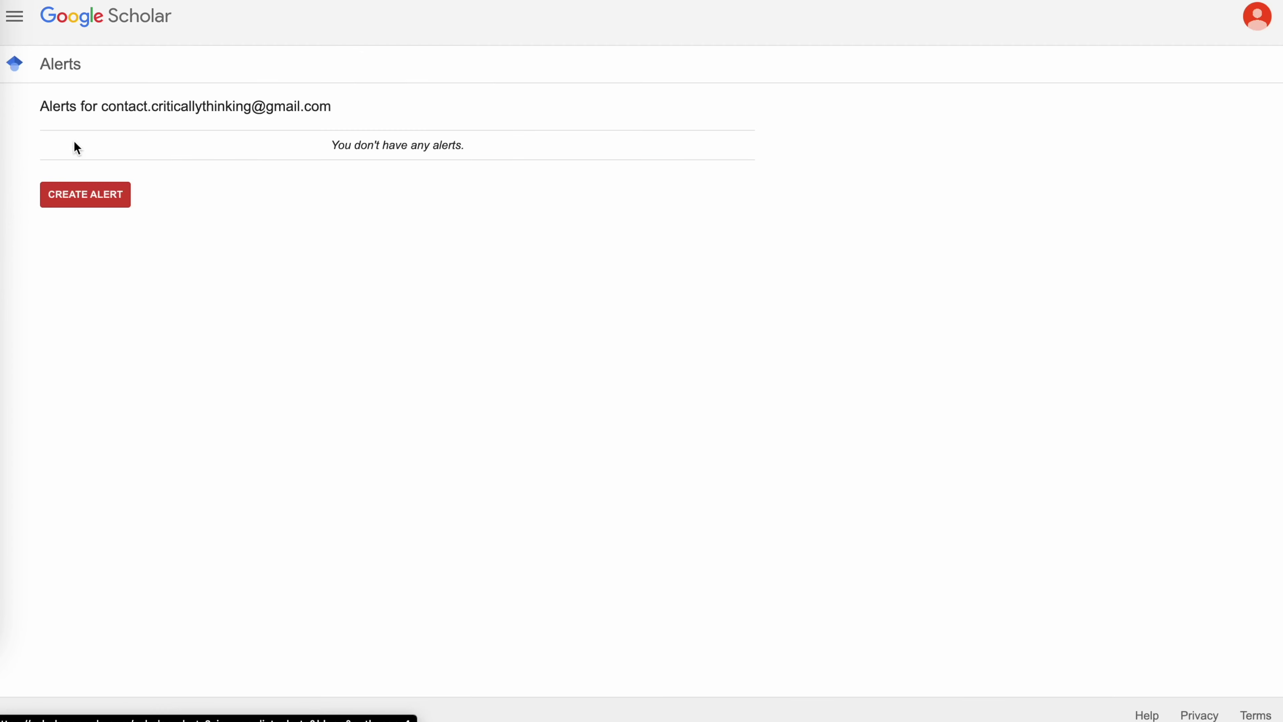
left_click(94, 197)
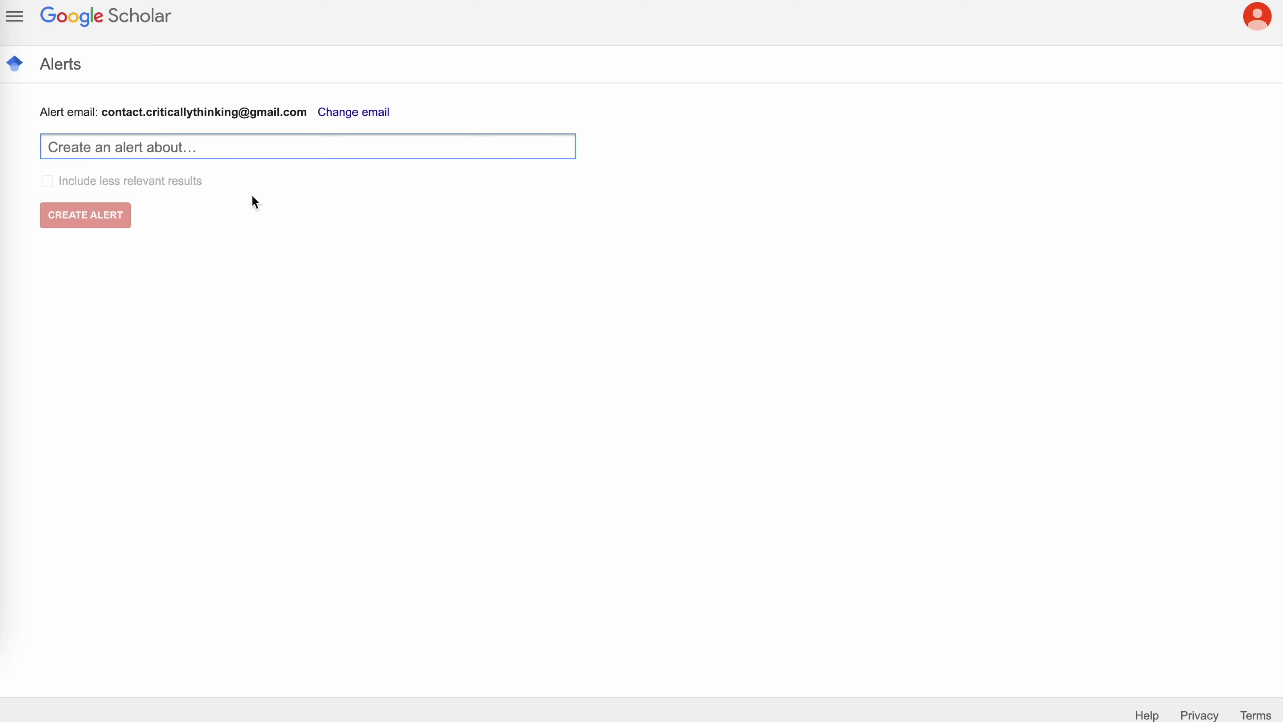
type("open borders")
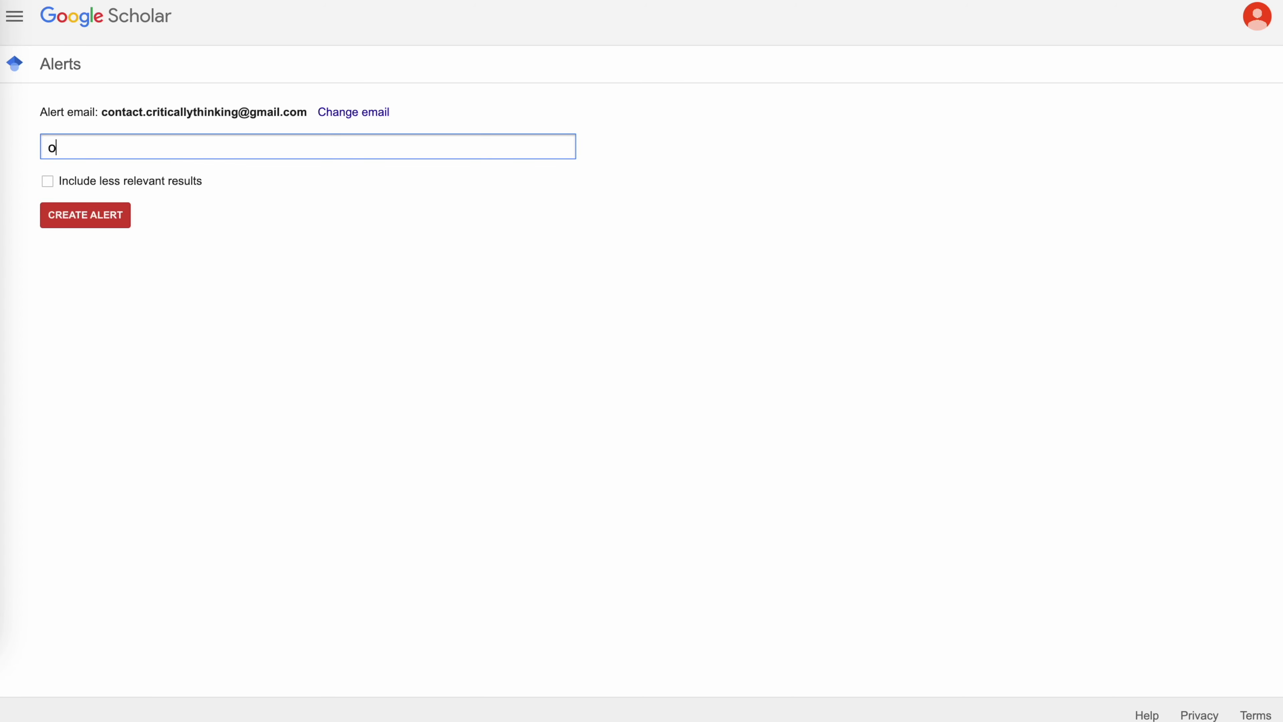
left_click(79, 213)
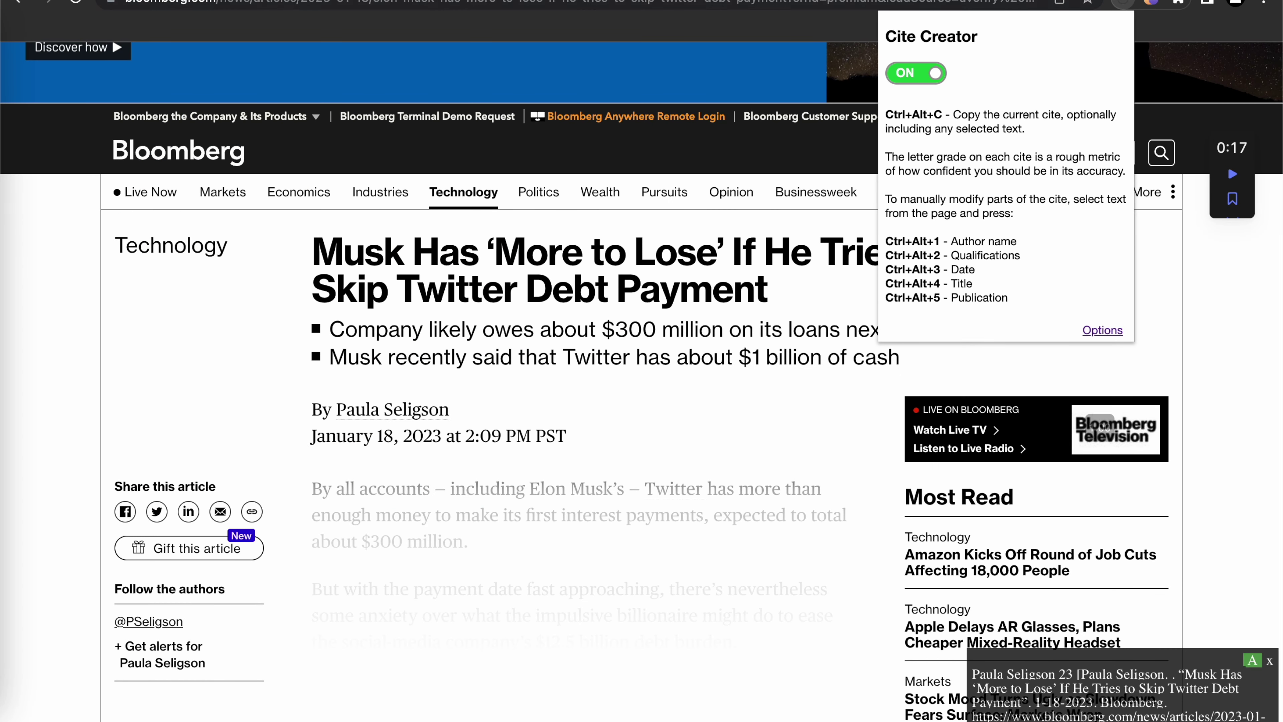
Review the Custom cite format text in Cite Creator's Options, up to the URL code
left_click(1102, 331)
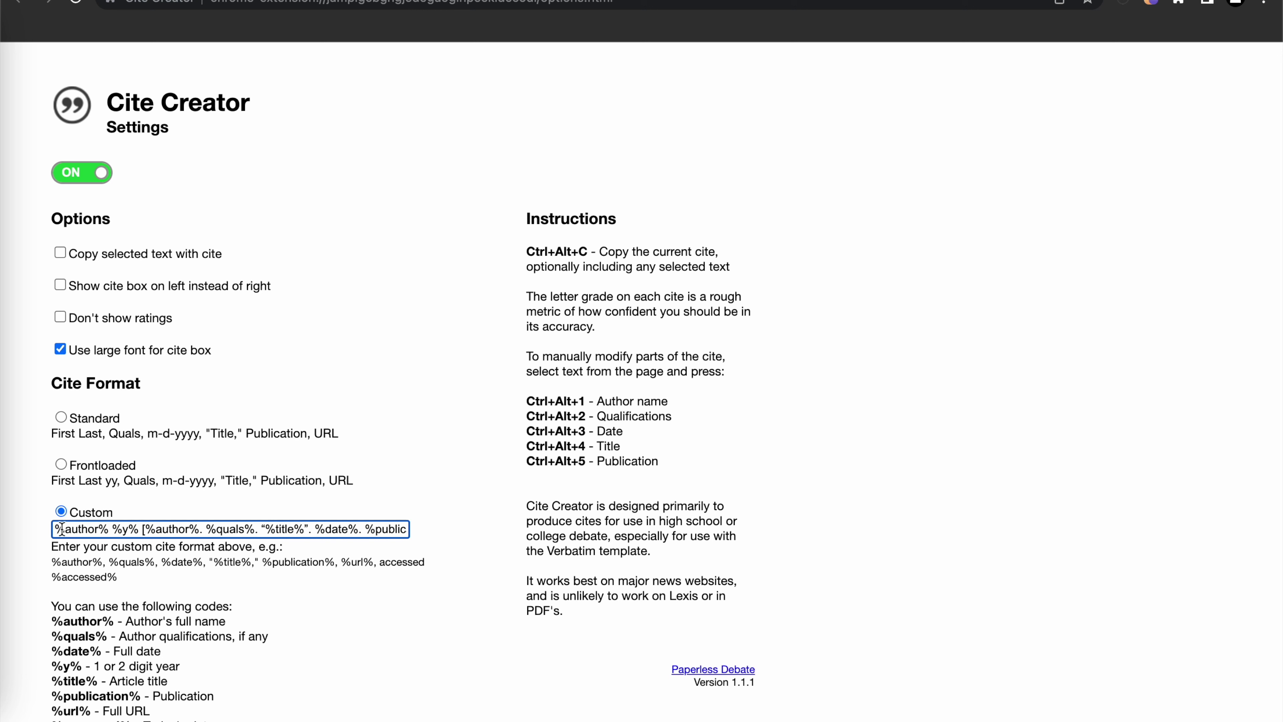
key("Right")
key("Right")
key("Right")
key("Right")
key("Right")
key("Right")
key("Right")
key("Right")
key("Right")
key("Right")
key("Right")
key("Right")
key("Right")
key("Right")
key("Right")
key("Right")
key("Right")
key("Right")
key("Right")
key("Right")
key("Right")
key("Right")
key("Right")
key("Right")
key("Right")
key("Right")
key("Right")
key("Right")
key("Right")
key("Right")
key("Right")
key("Right")
key("Right")
key("Right")
key("Right")
key("Right")
key("Right")
key("Right")
key("Right")
key("Right")
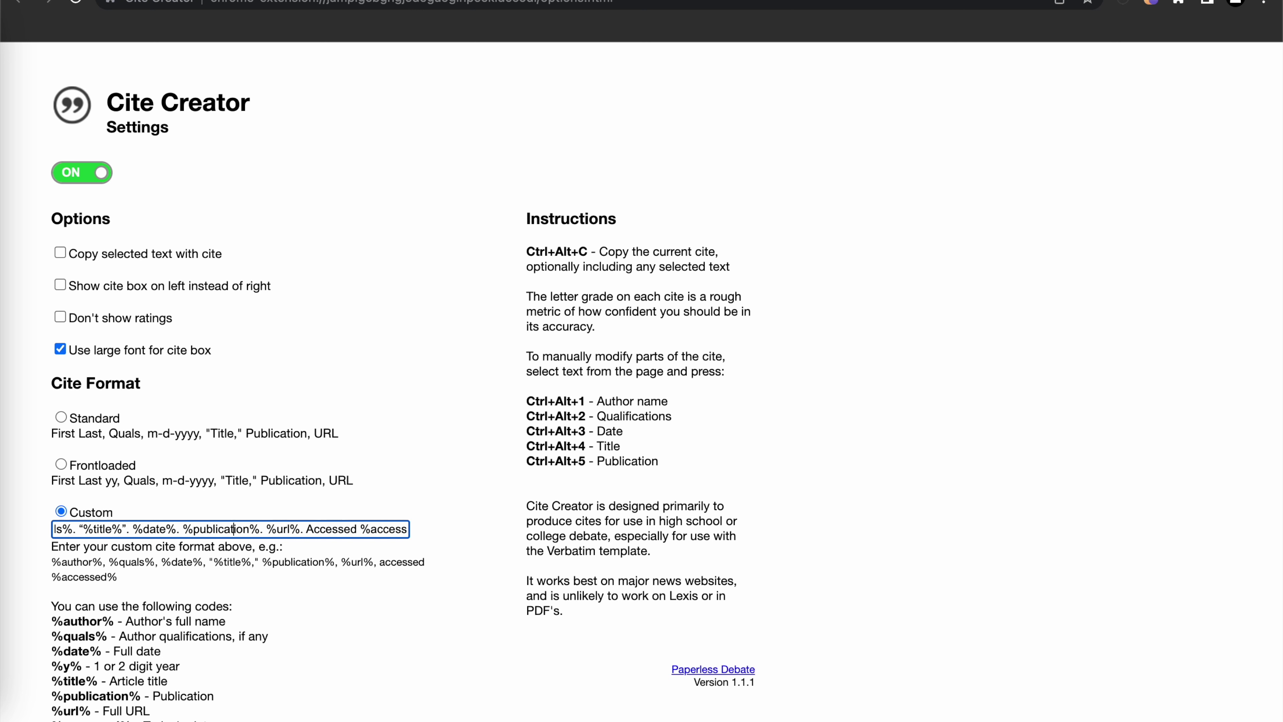
key("Right")
key("Right")
key("Right")
key("Right")
key("Right")
key("Right")
key("Right")
key("Right")
key("Right")
key("Right")
key("Right")
key("Right")
key("Right")
key("Right")
key("Right")
key("Right")
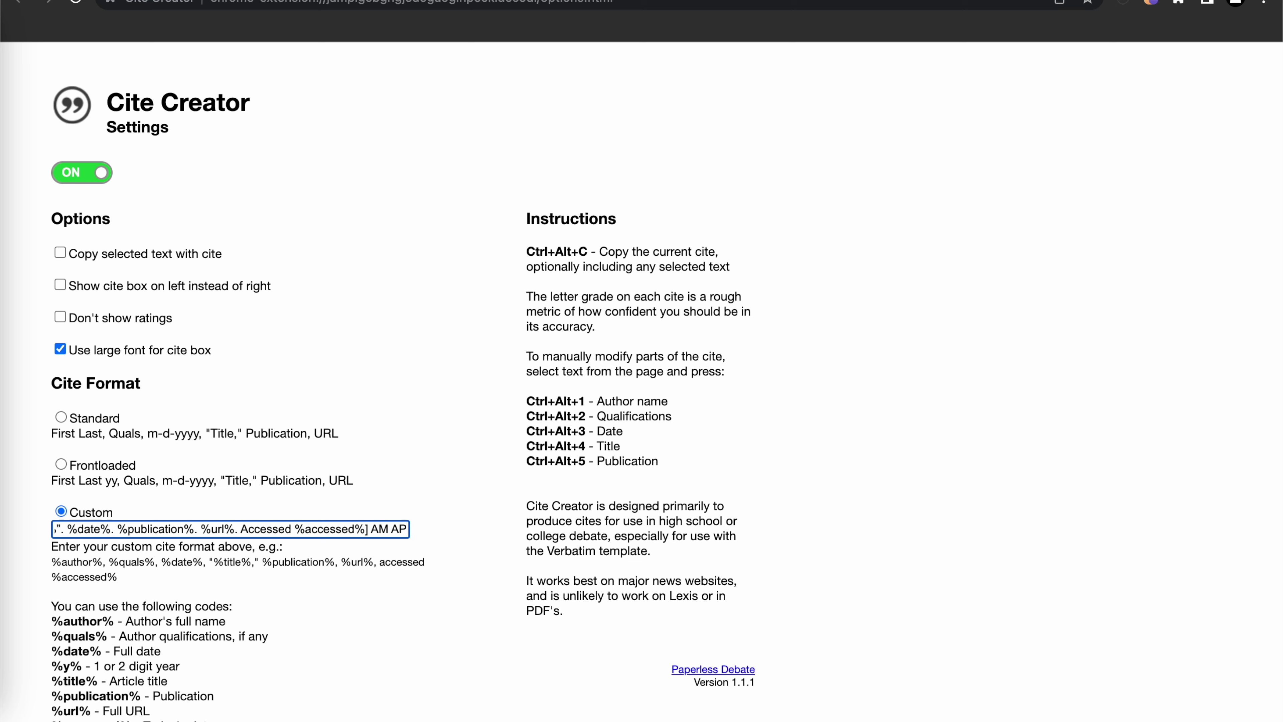
Return to the Bloomberg article tab with its generated citation
left_click(313, 2)
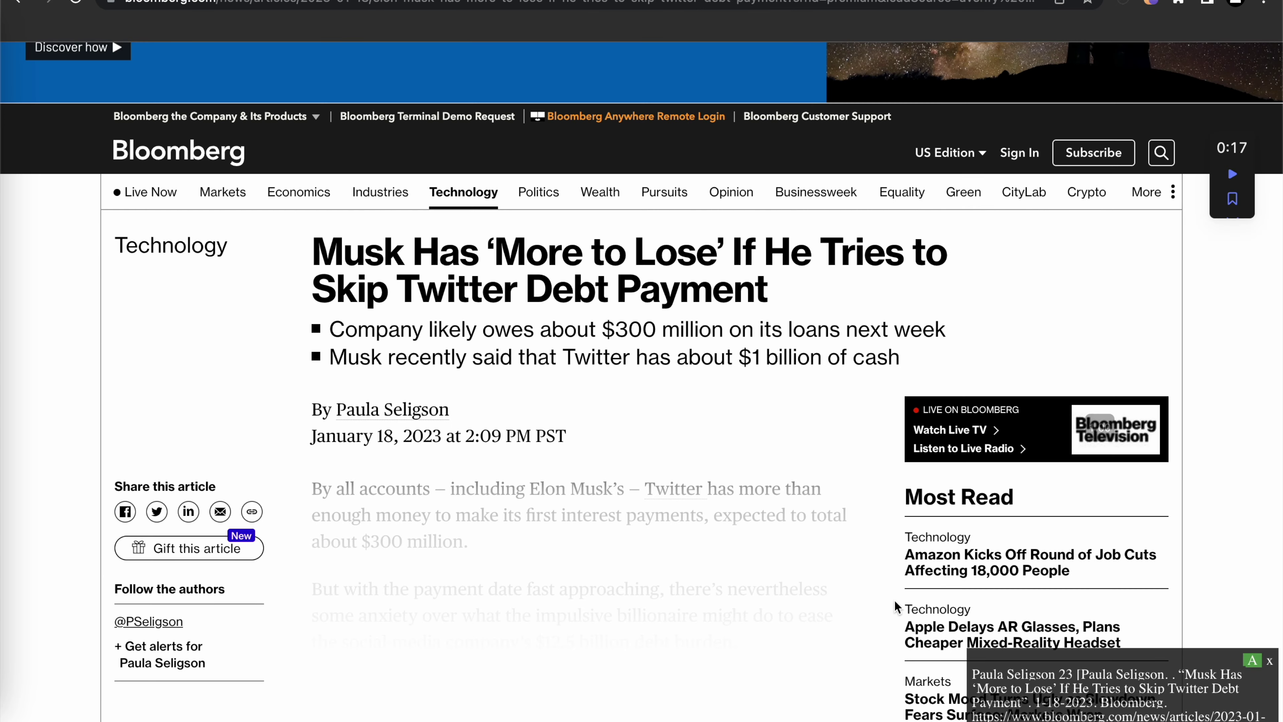
scroll(668, 486, "down", 10)
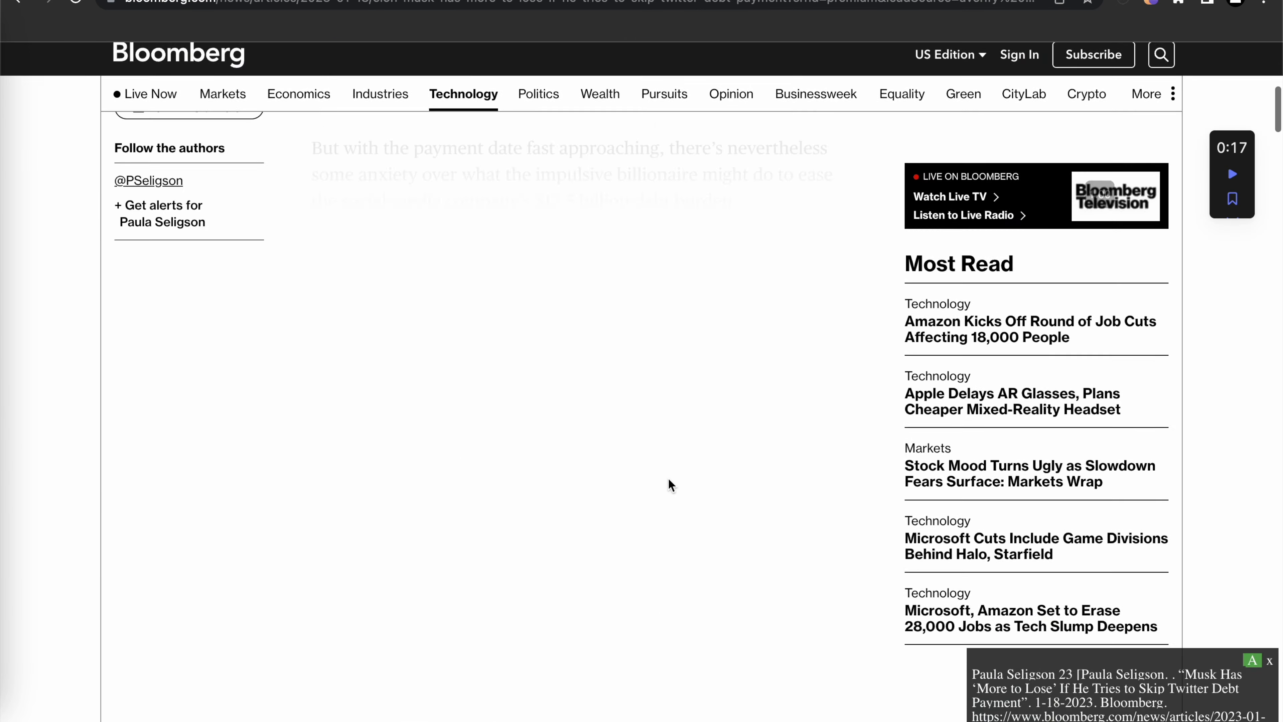
scroll(668, 486, "up", 10)
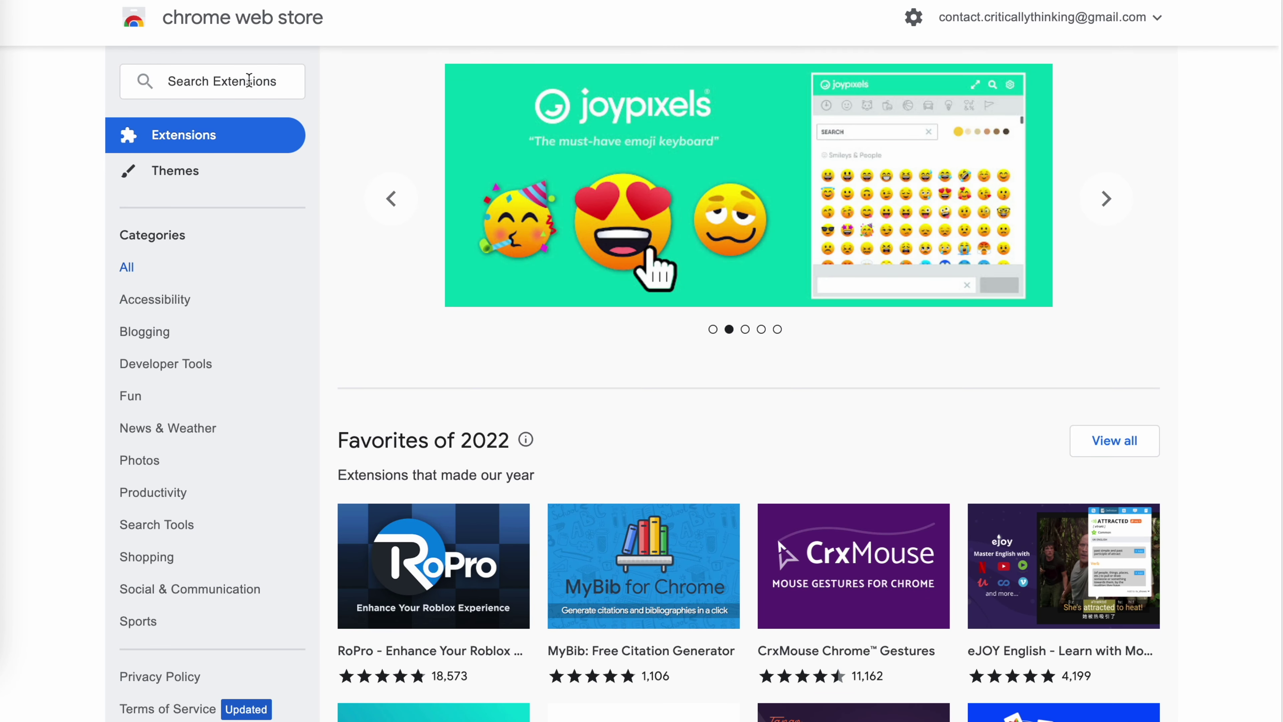
Search the Web Store for 'bardeen' and open the Bardeen - automate manual work page
left_click(247, 81)
type("bardeen")
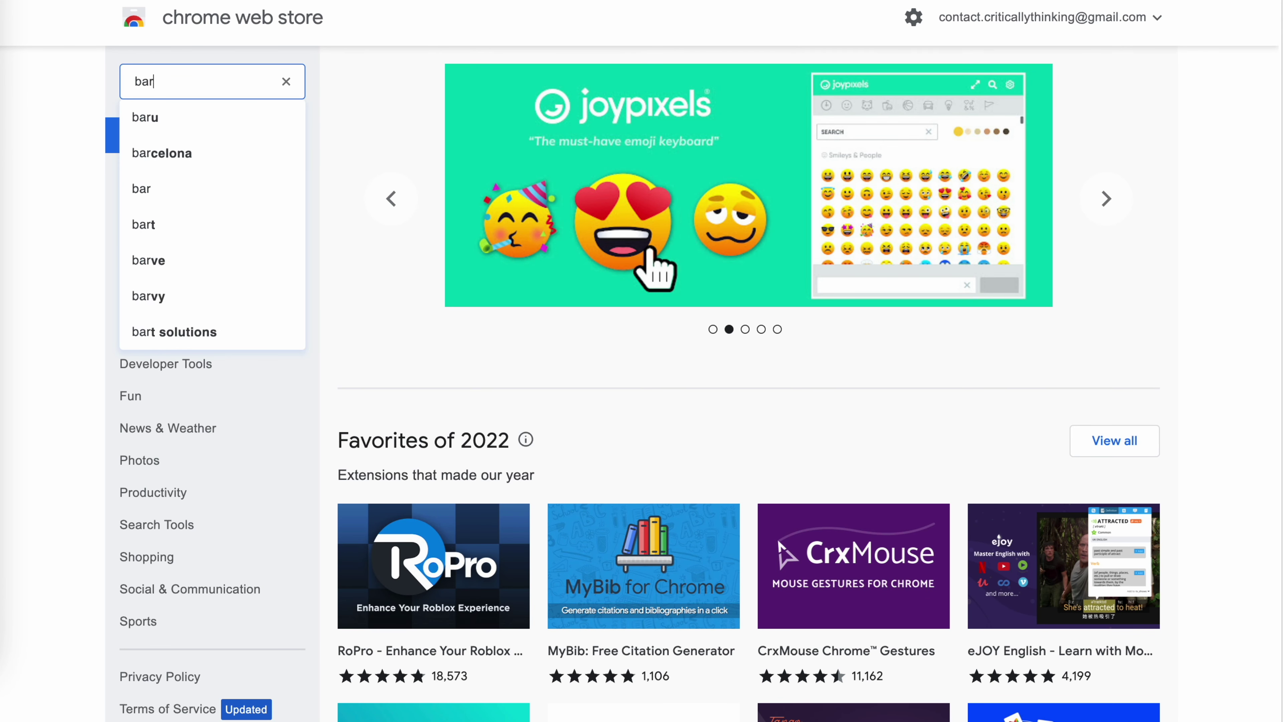
key("Return")
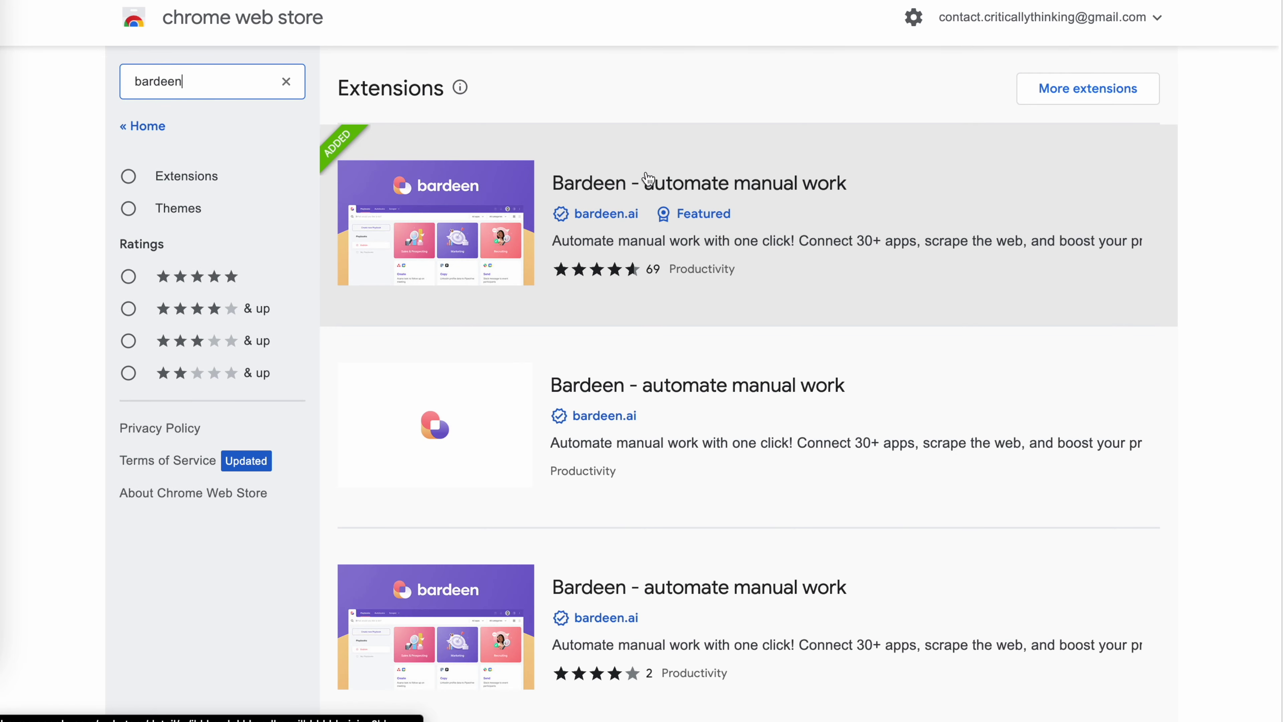
left_click(649, 177)
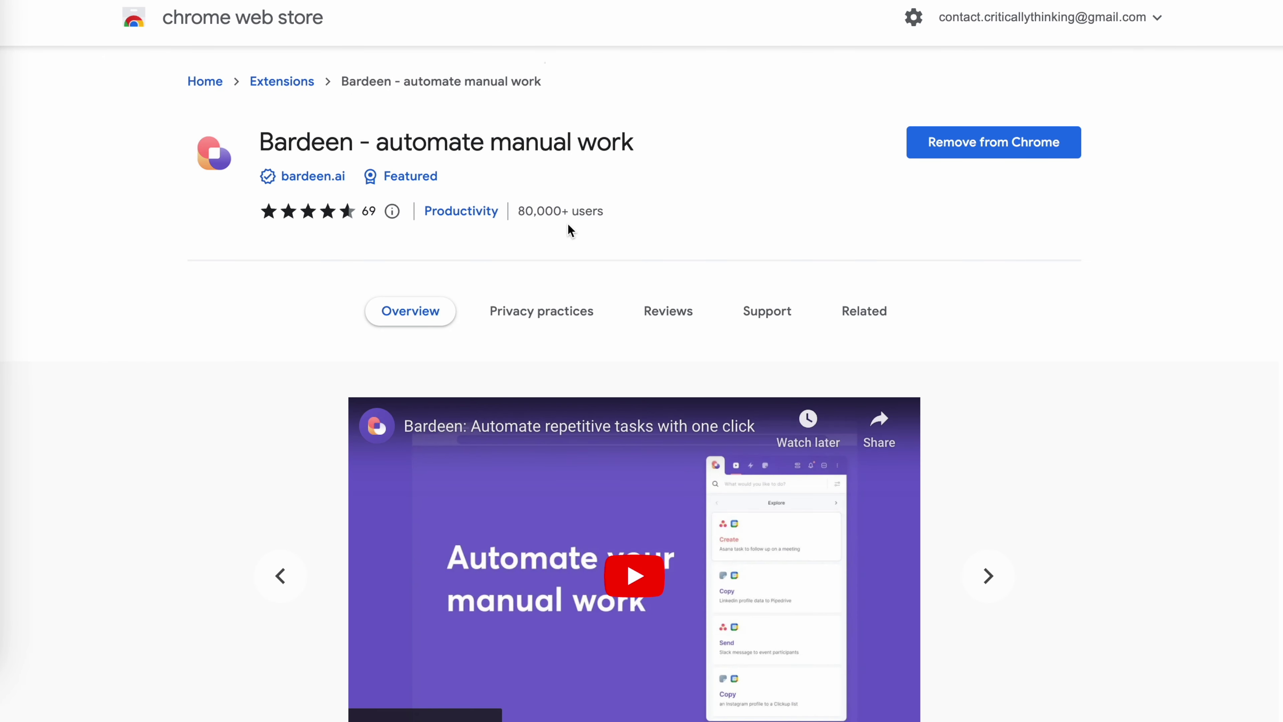
scroll(567, 225, "down", 1)
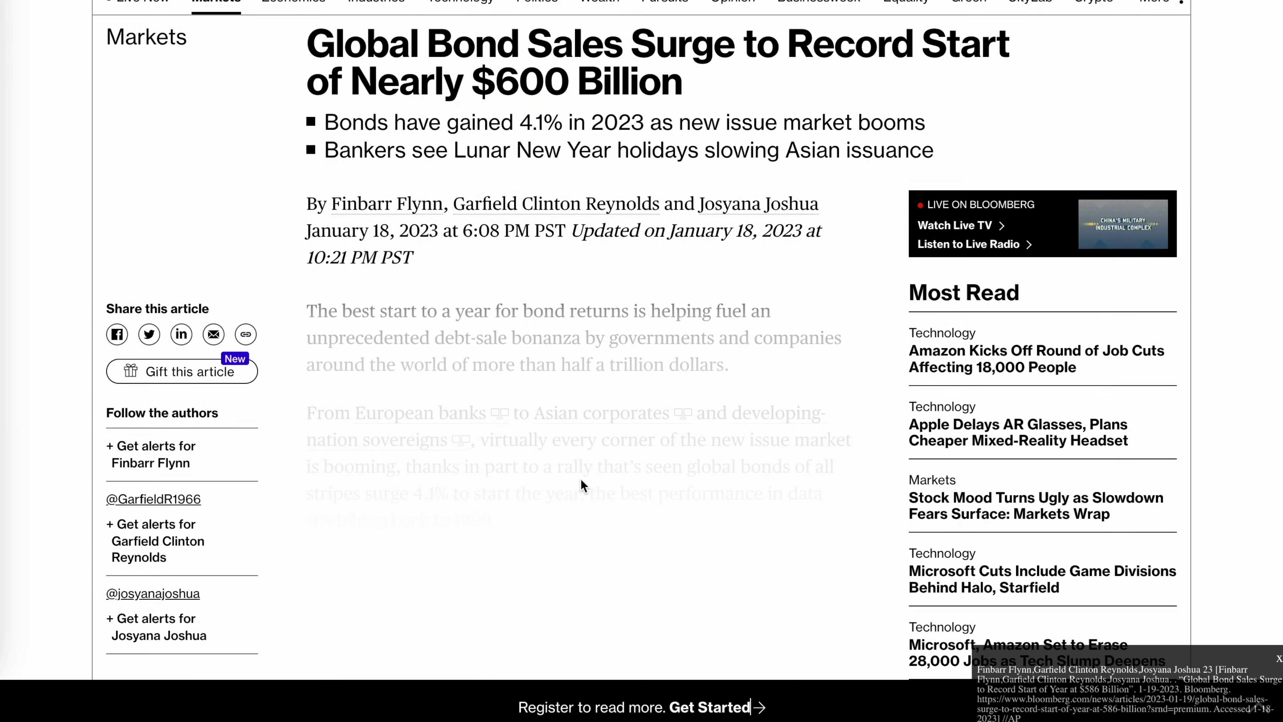
Run Bardeen's 'Remove paywall' playbook on the Bloomberg bond-sales article using alt+B
scroll(580, 479, "down", 10)
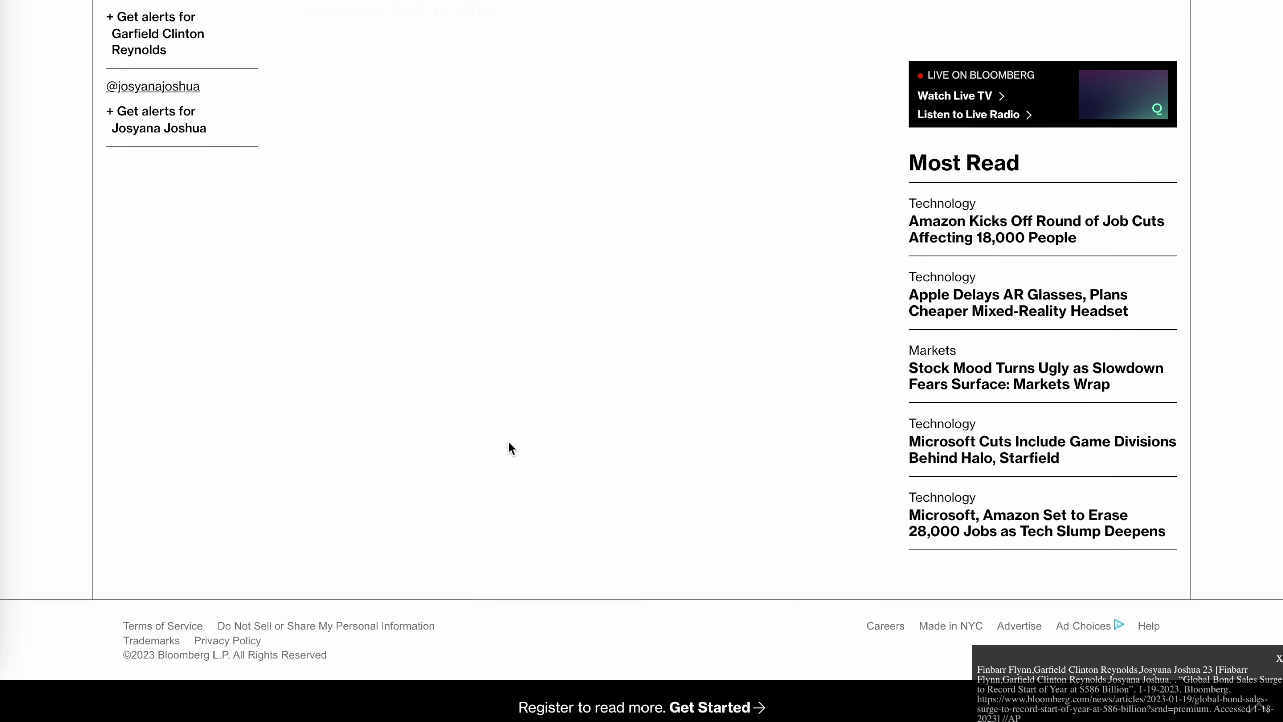
scroll(510, 447, "up", 10)
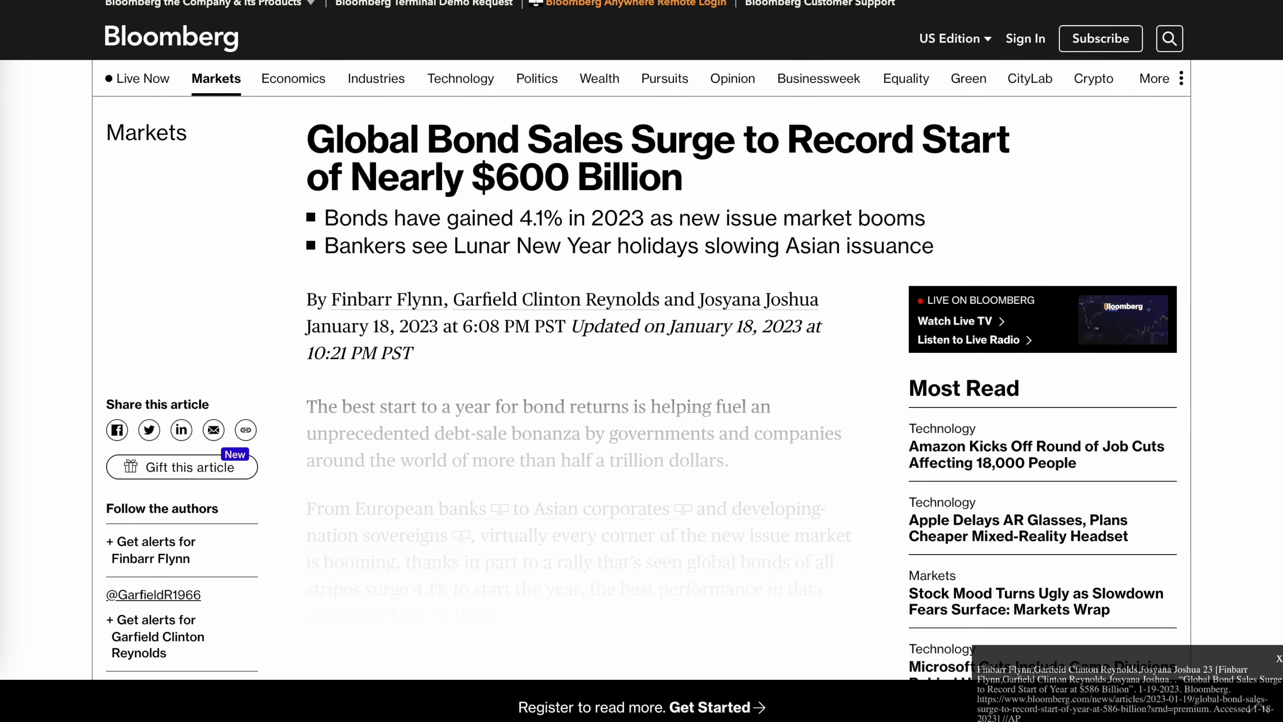
key("alt+b")
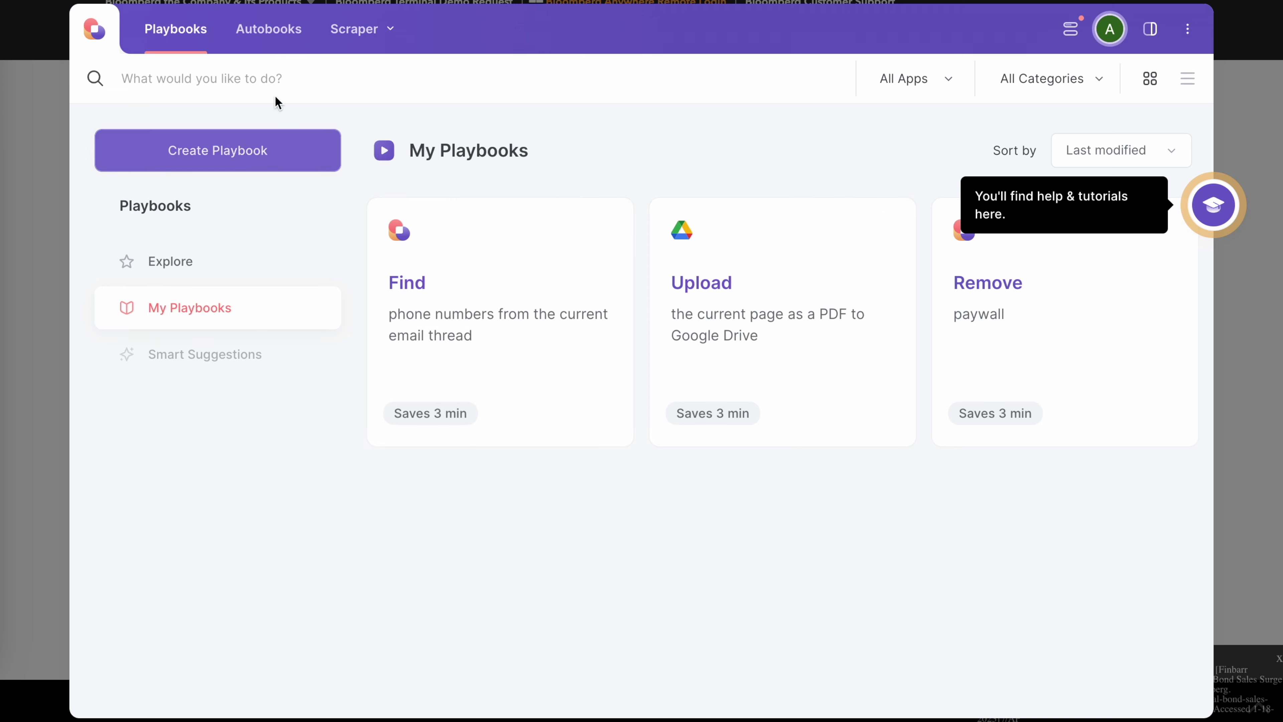
left_click(264, 81)
type("remove pa")
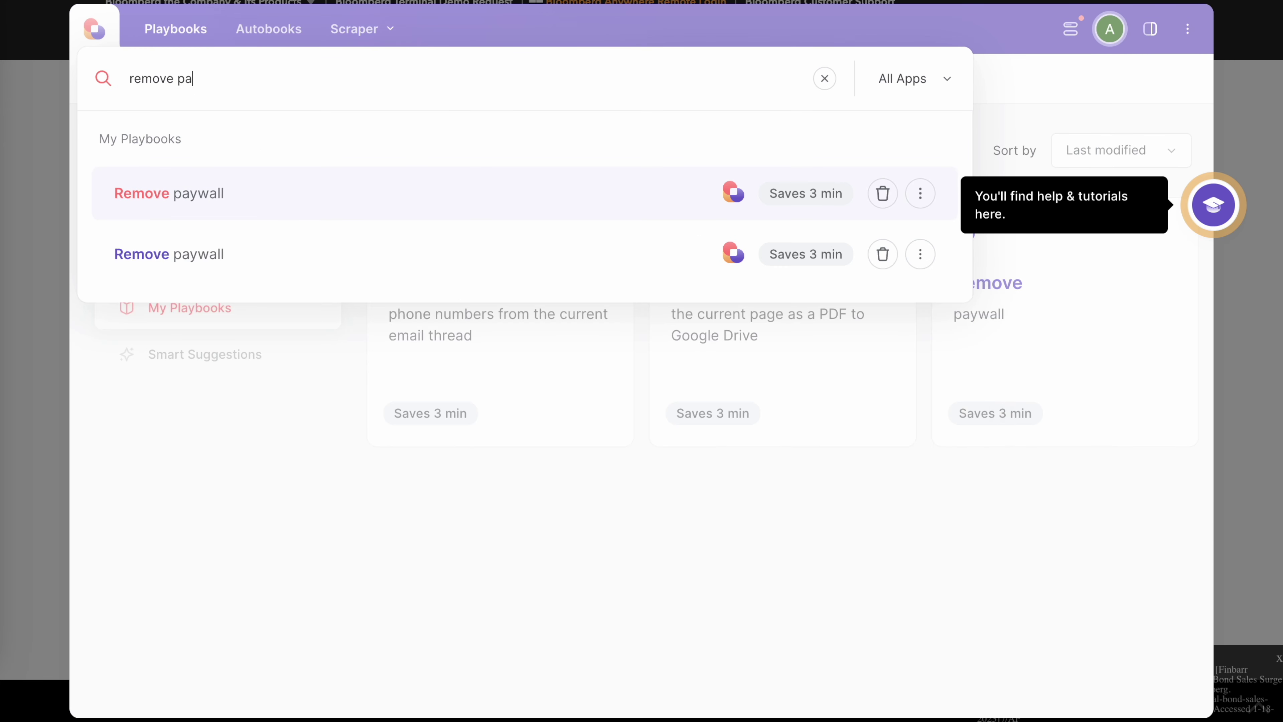
type("ywall")
left_click(197, 196)
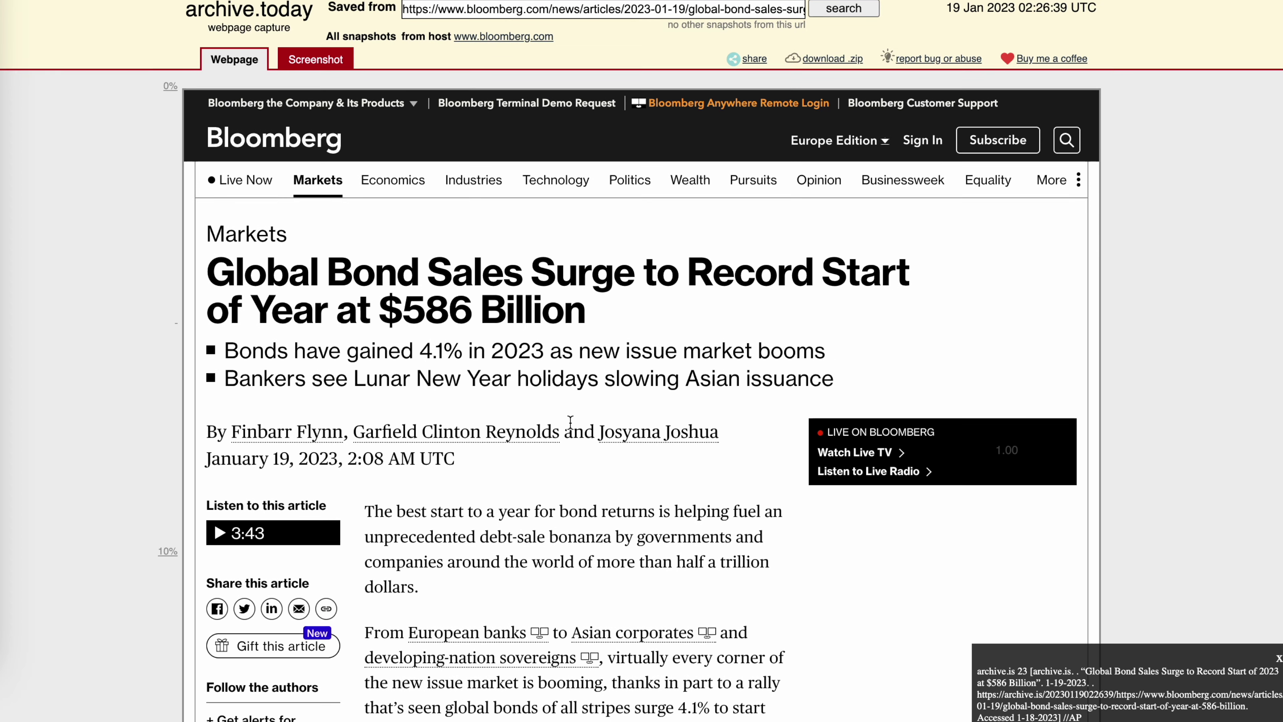
Scroll the archived bond article down to the Notable Jump in Euro-Denominated Bond Sales chart
scroll(570, 422, "down", 10)
scroll(570, 424, "up", 5)
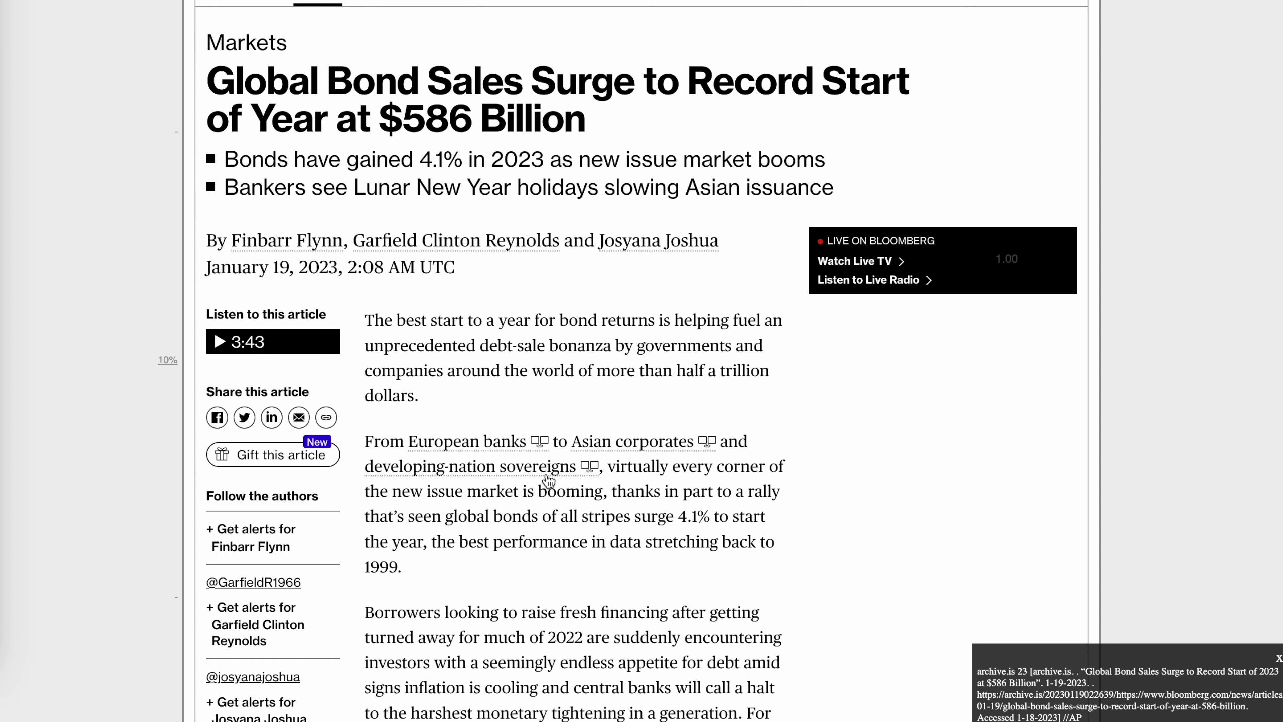
scroll(546, 473, "down", 2)
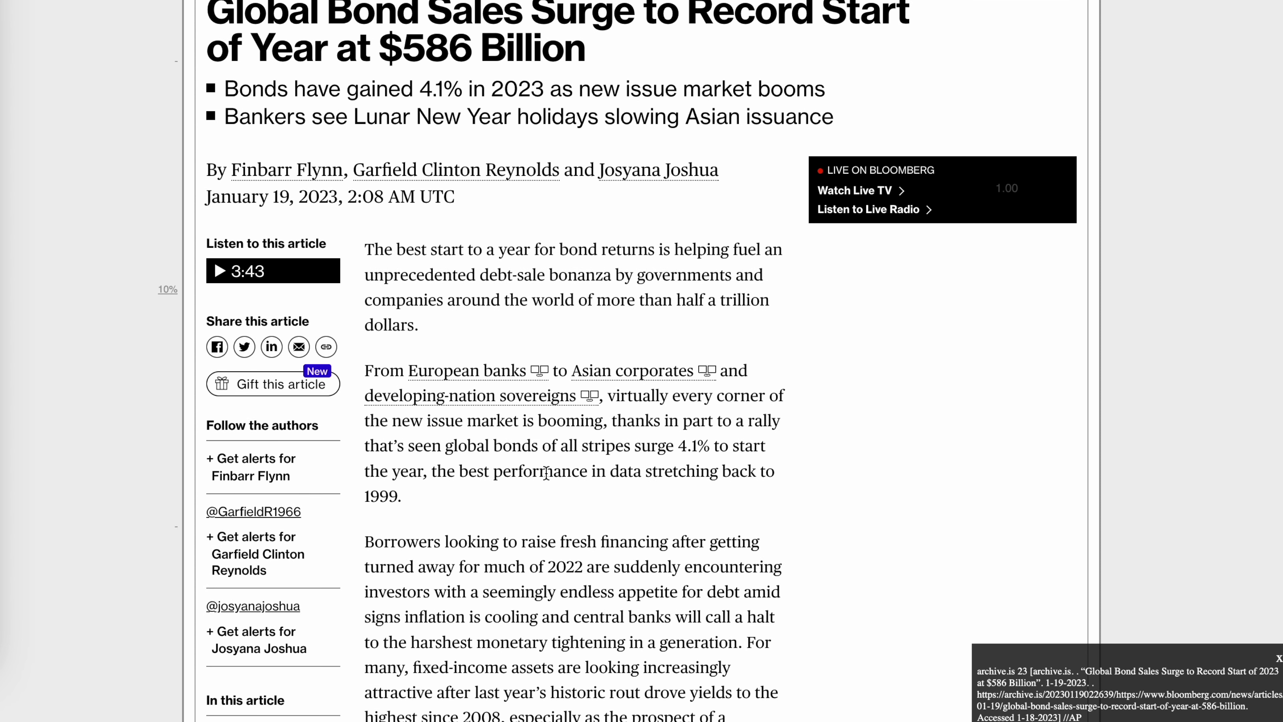
scroll(545, 473, "down", 20)
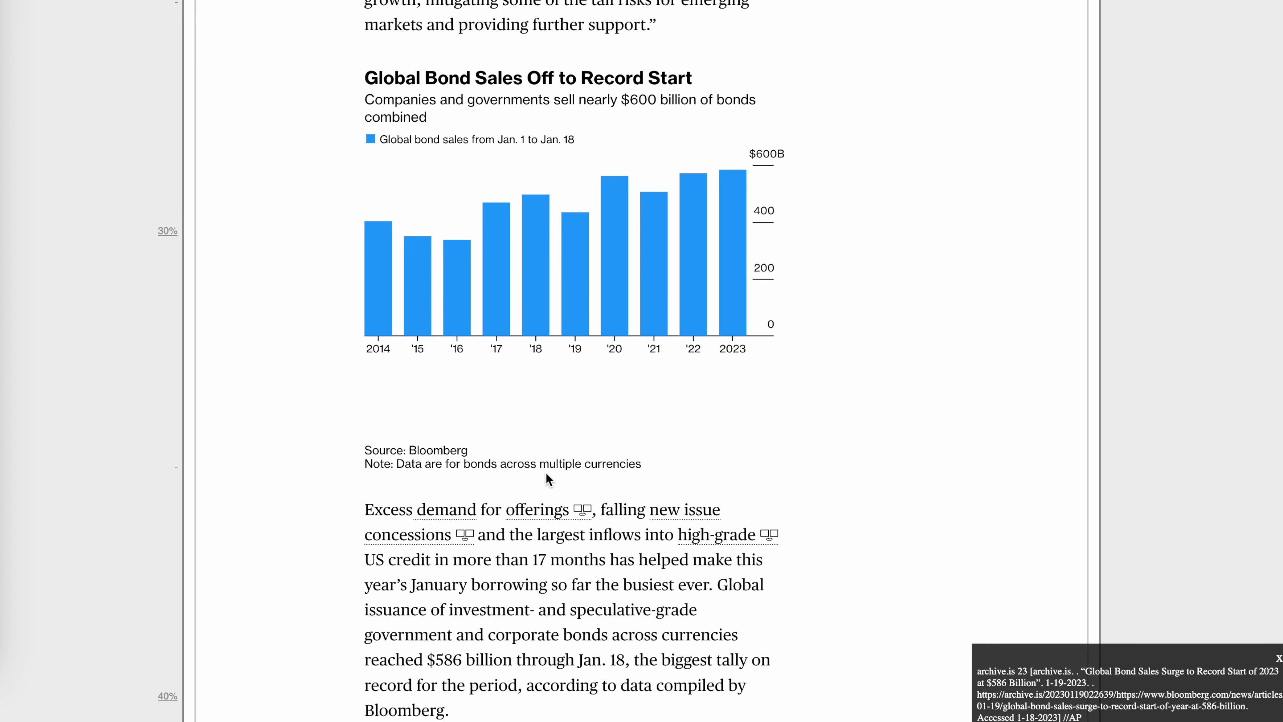
scroll(545, 472, "down", 8)
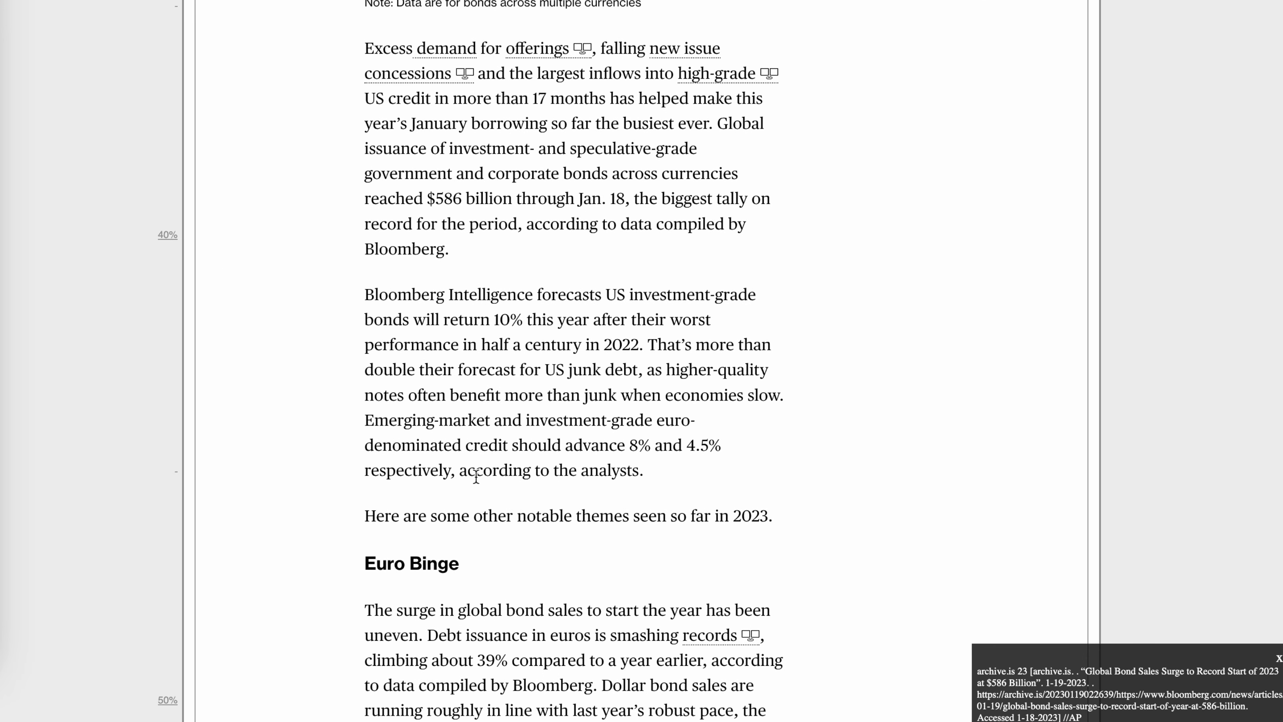
scroll(476, 476, "down", 8)
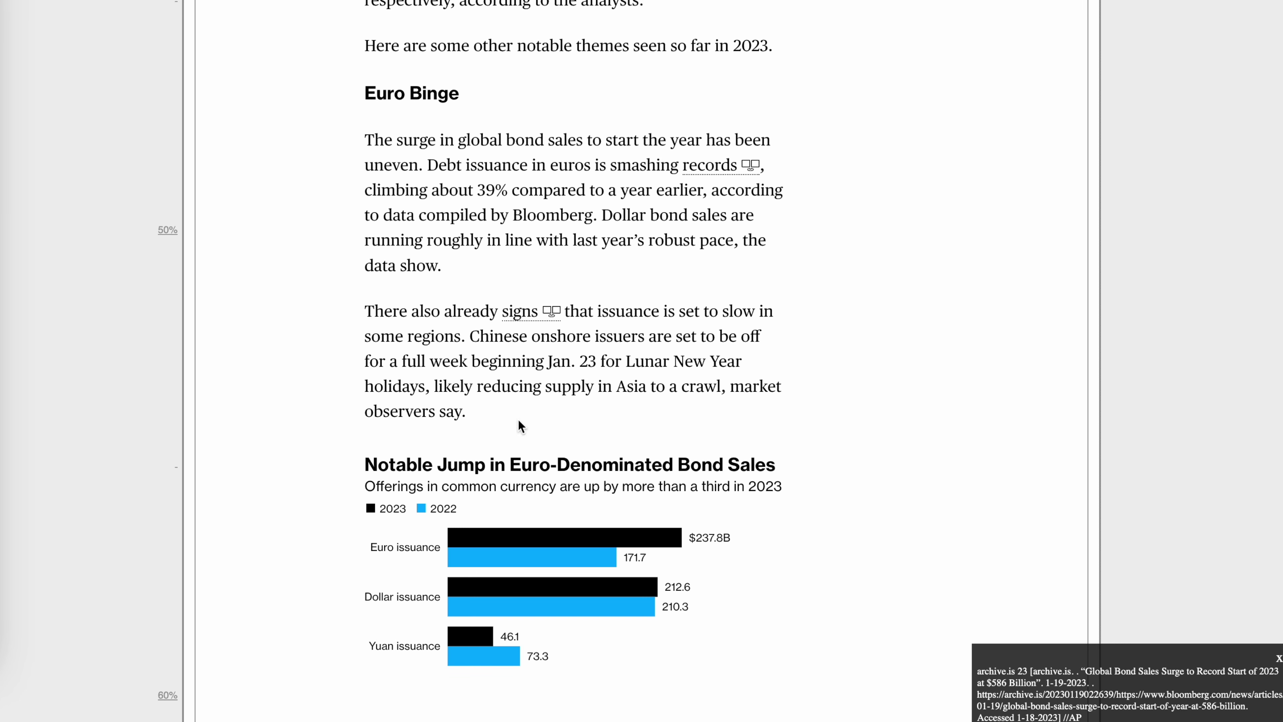